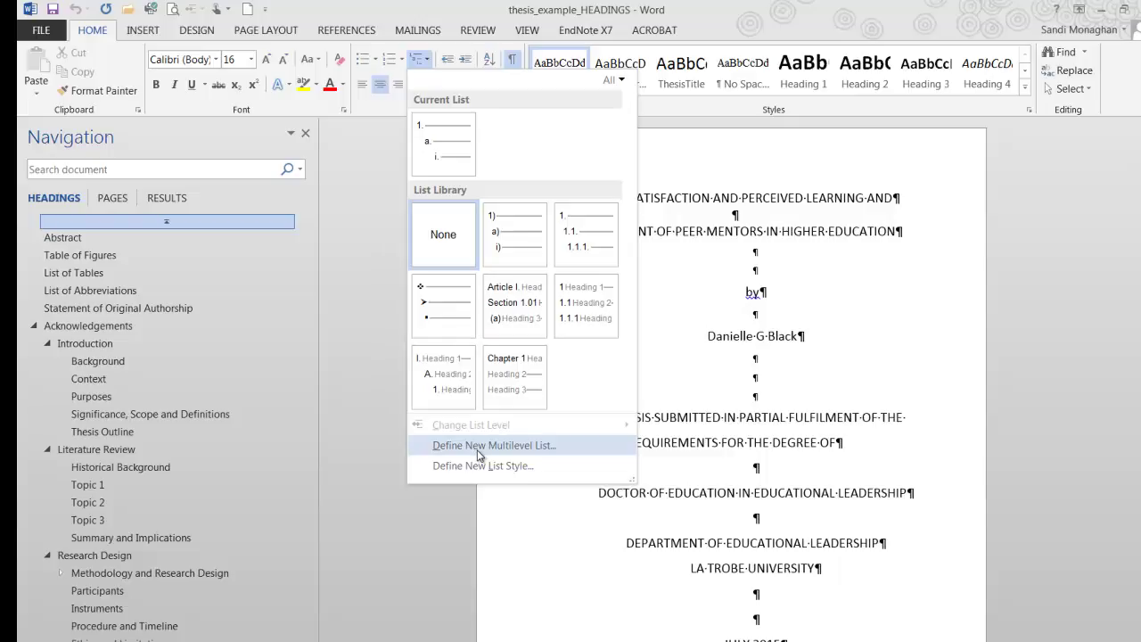
# - Start a new multilevel list definition with the full set of options expanded
pyautogui.click(478, 445)
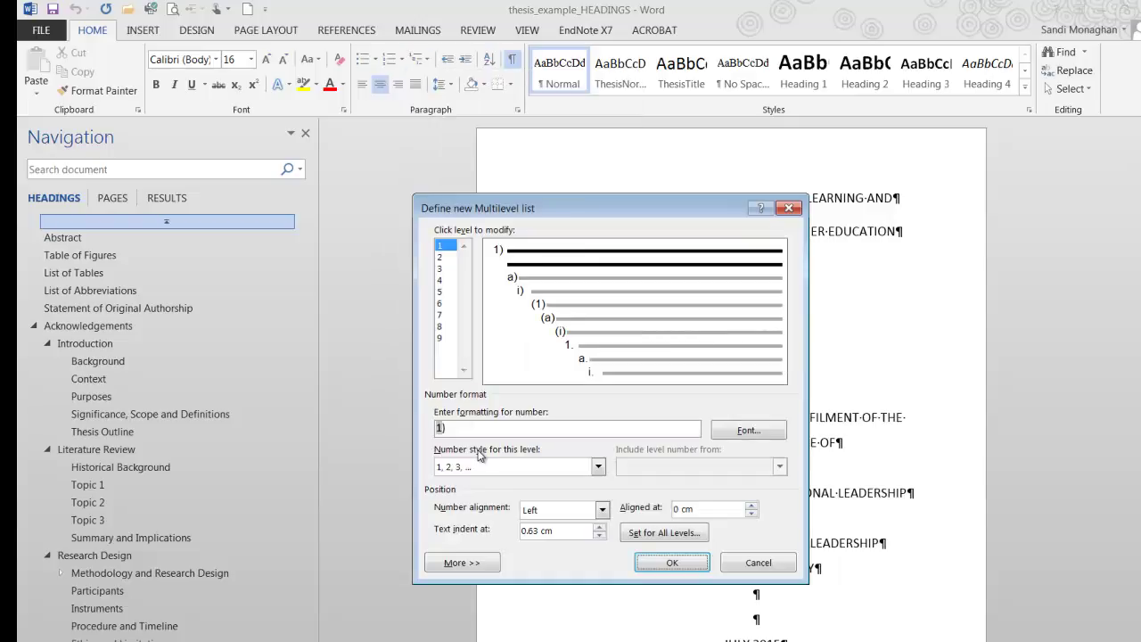
pyautogui.click(462, 562)
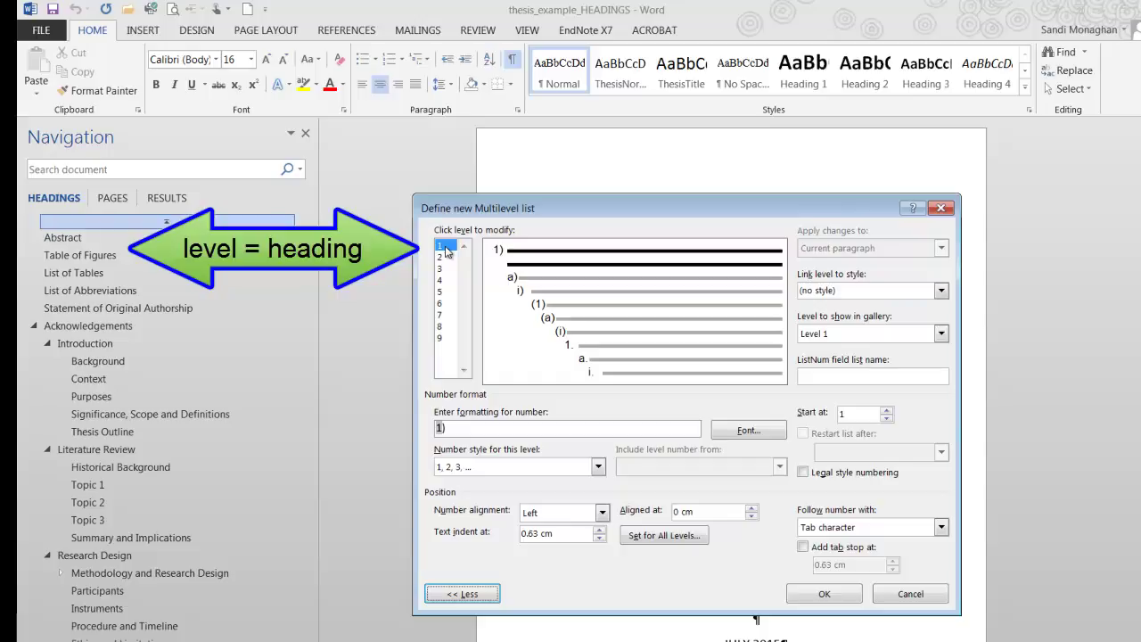
# - Link level 1 to Heading 1 with number style (none) and an empty number format
pyautogui.click(942, 291)
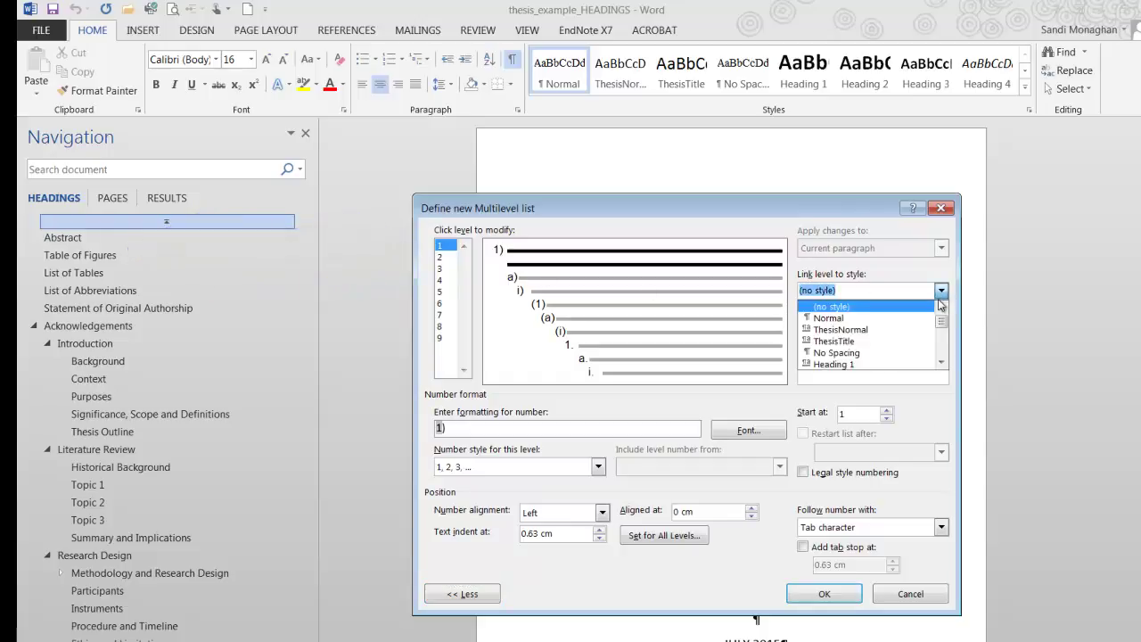
pyautogui.click(905, 365)
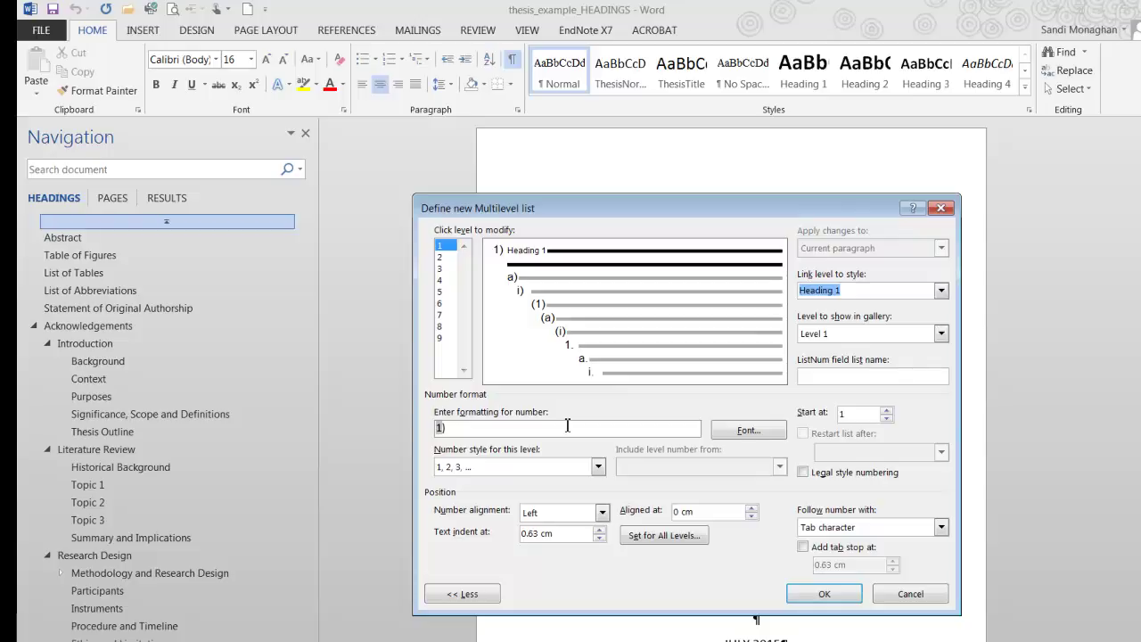
pyautogui.click(598, 467)
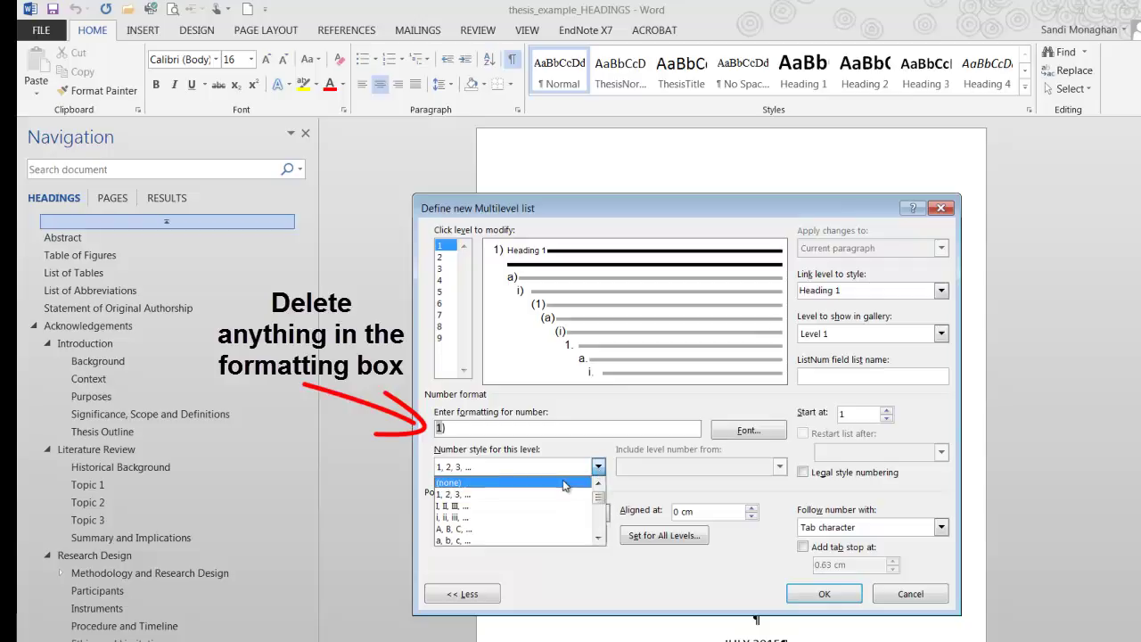
pyautogui.click(564, 483)
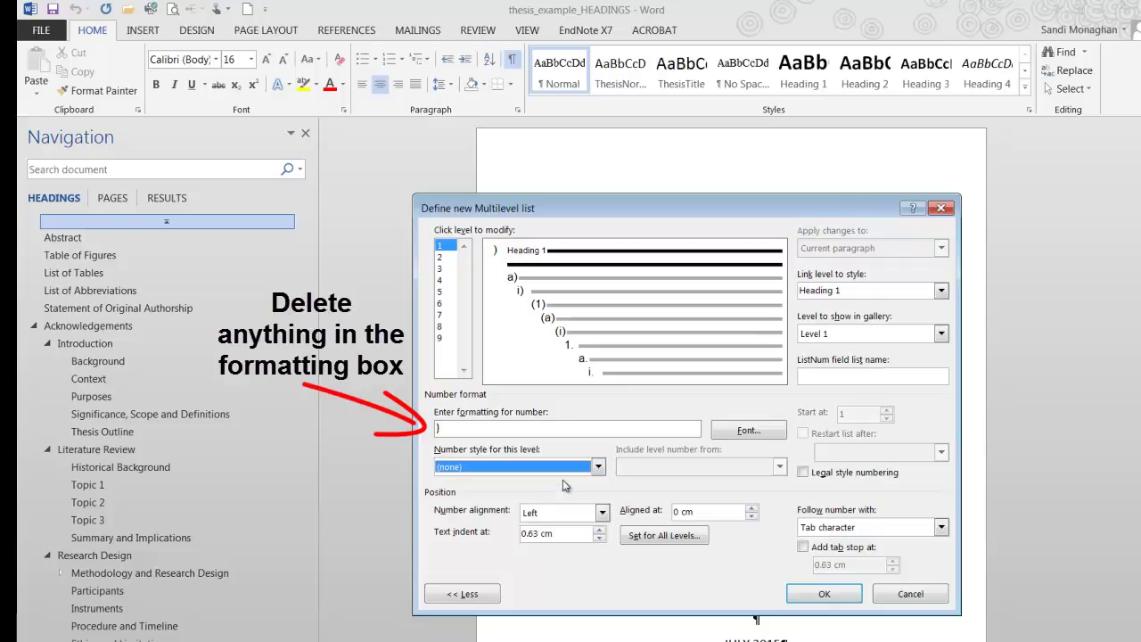
pyautogui.click(471, 427)
pyautogui.press('BackSpace')
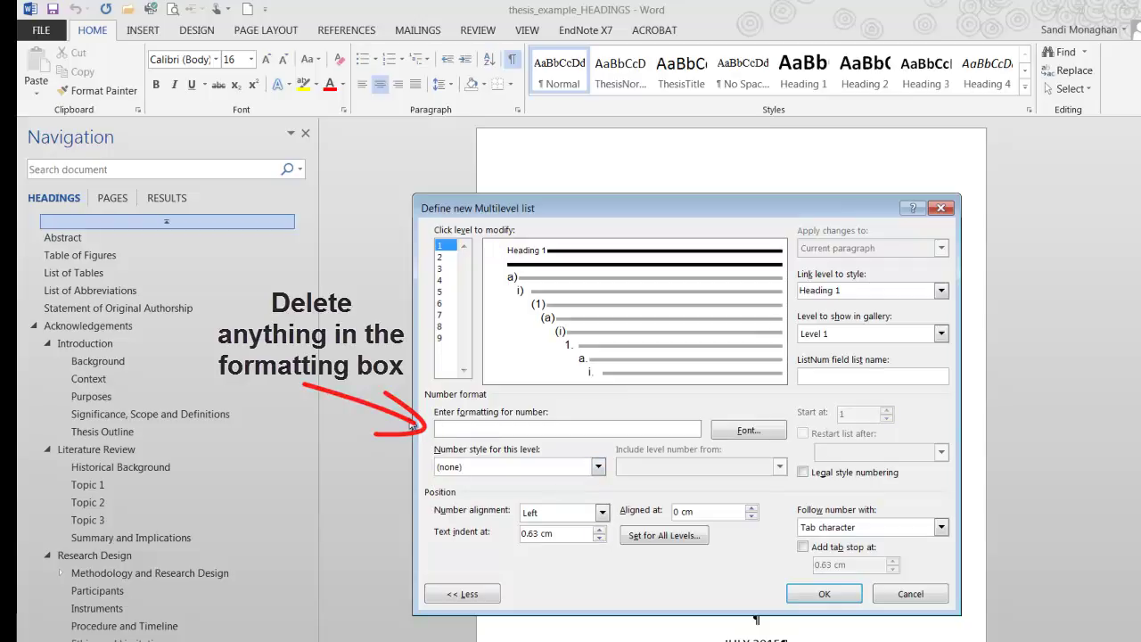
pyautogui.click(443, 259)
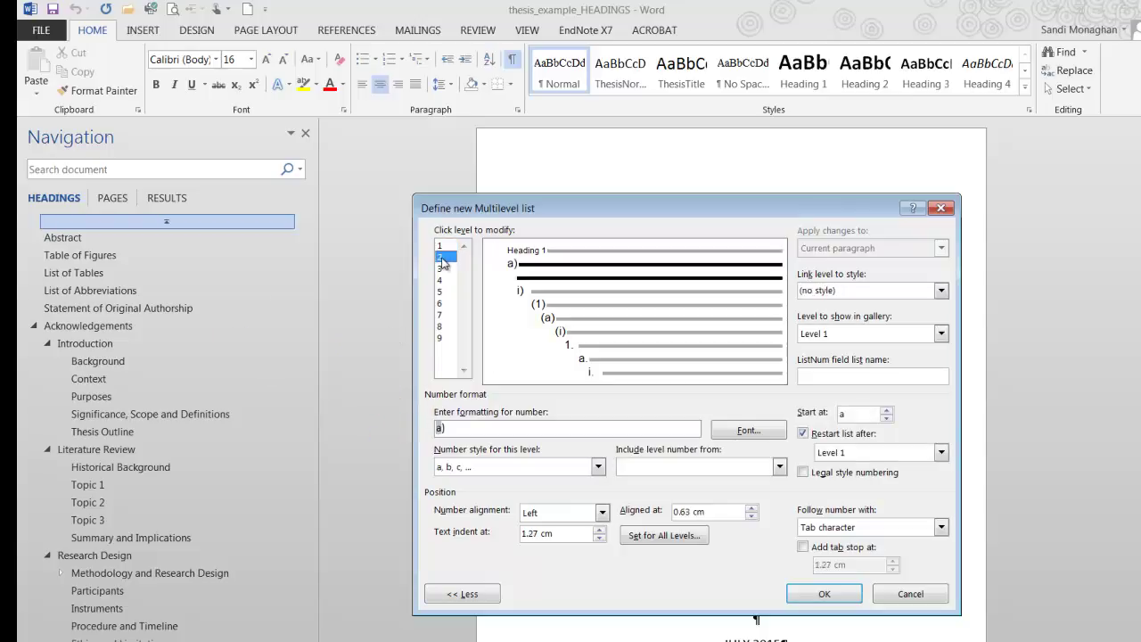
# - Link level 2 to Heading 2 and replace its 'a)' number format with 'Chapter '
pyautogui.click(941, 291)
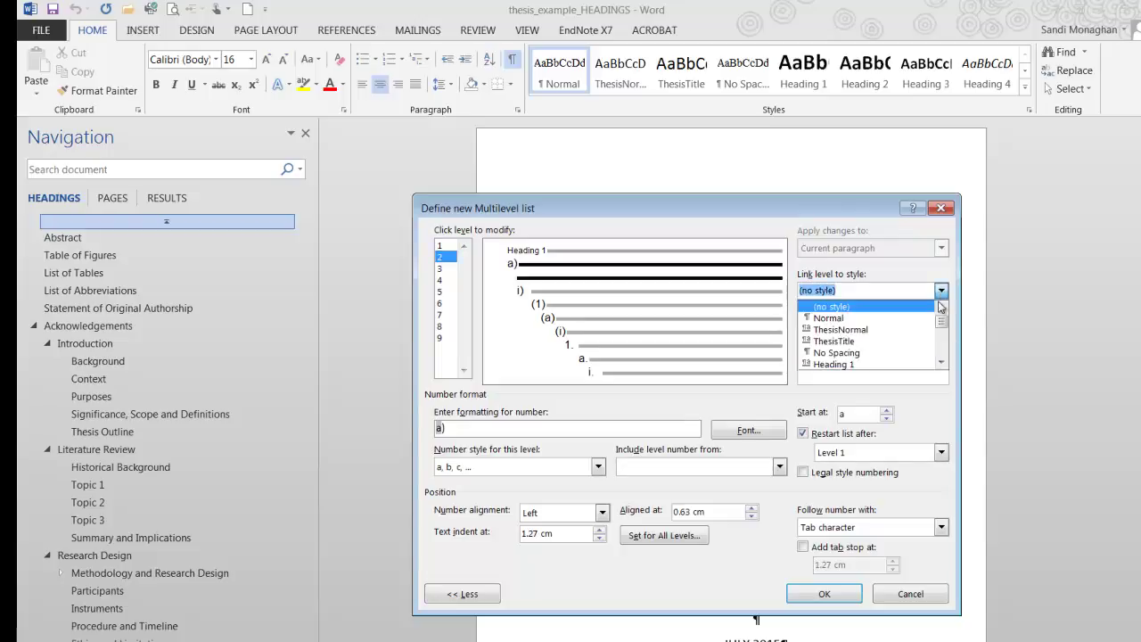
pyautogui.click(942, 363)
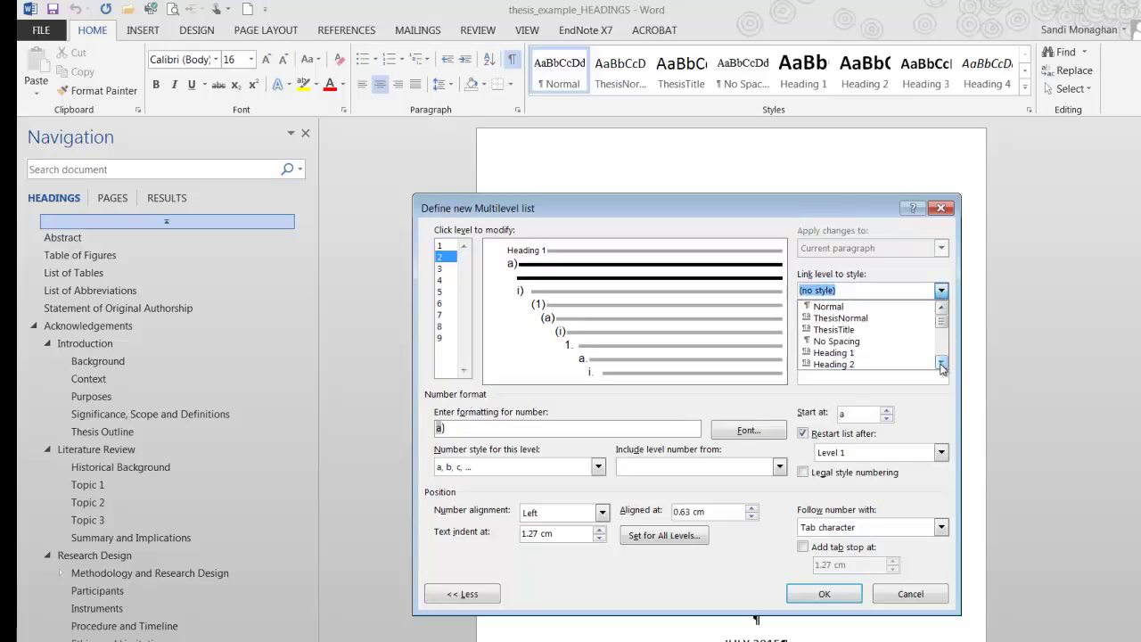
pyautogui.click(838, 363)
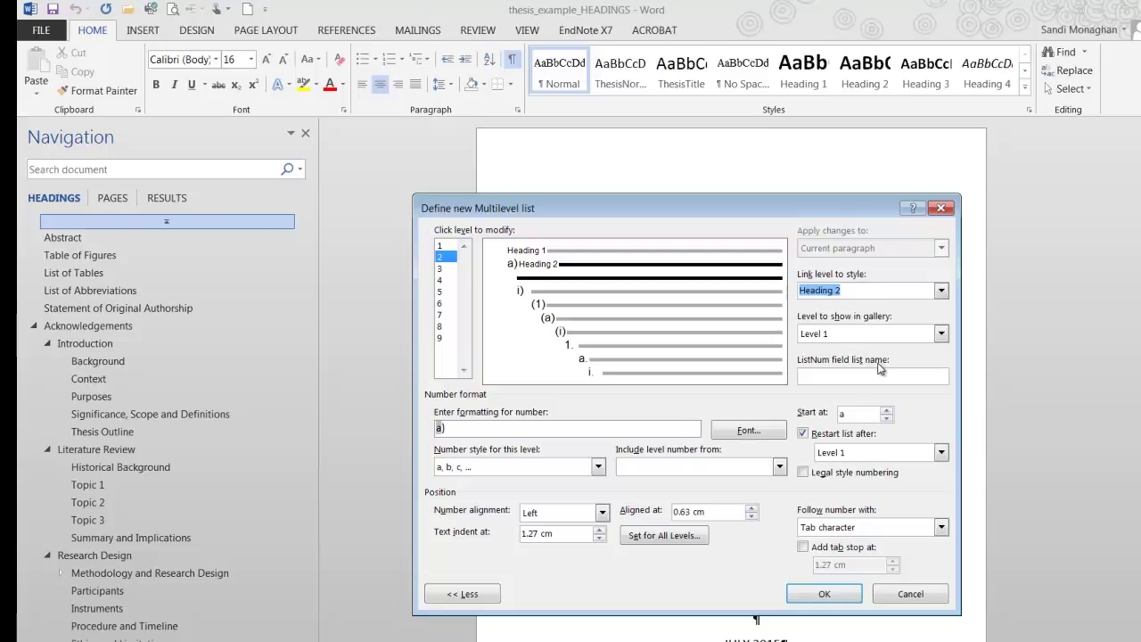
pyautogui.moveTo(303, 427); pyautogui.dragTo(401, 426)
pyautogui.press('Delete')
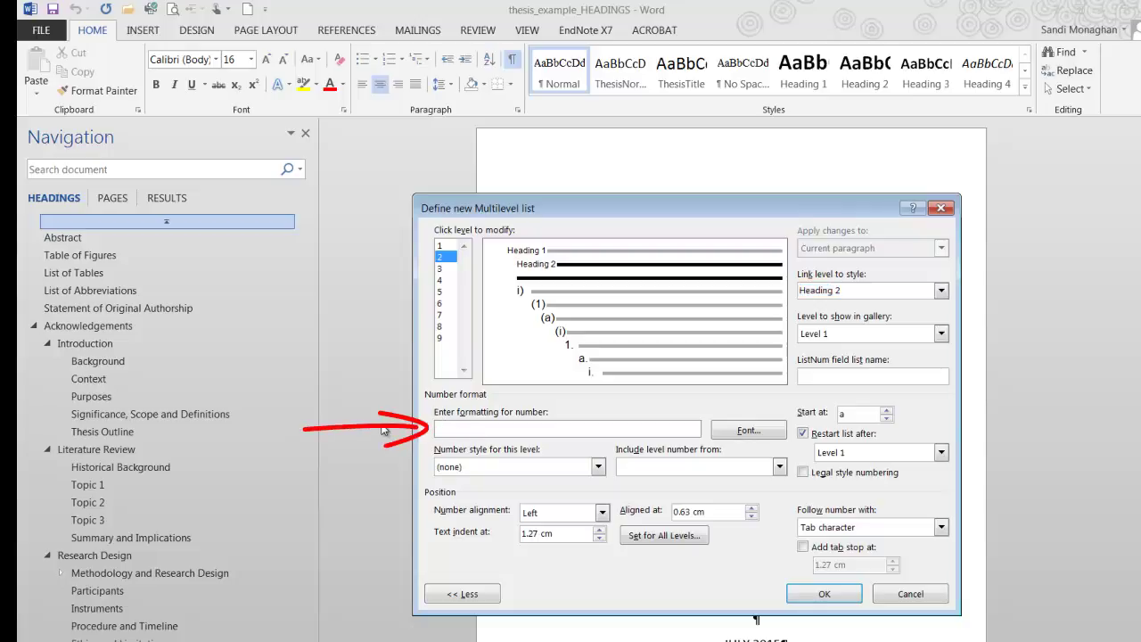
pyautogui.write('Chapter')
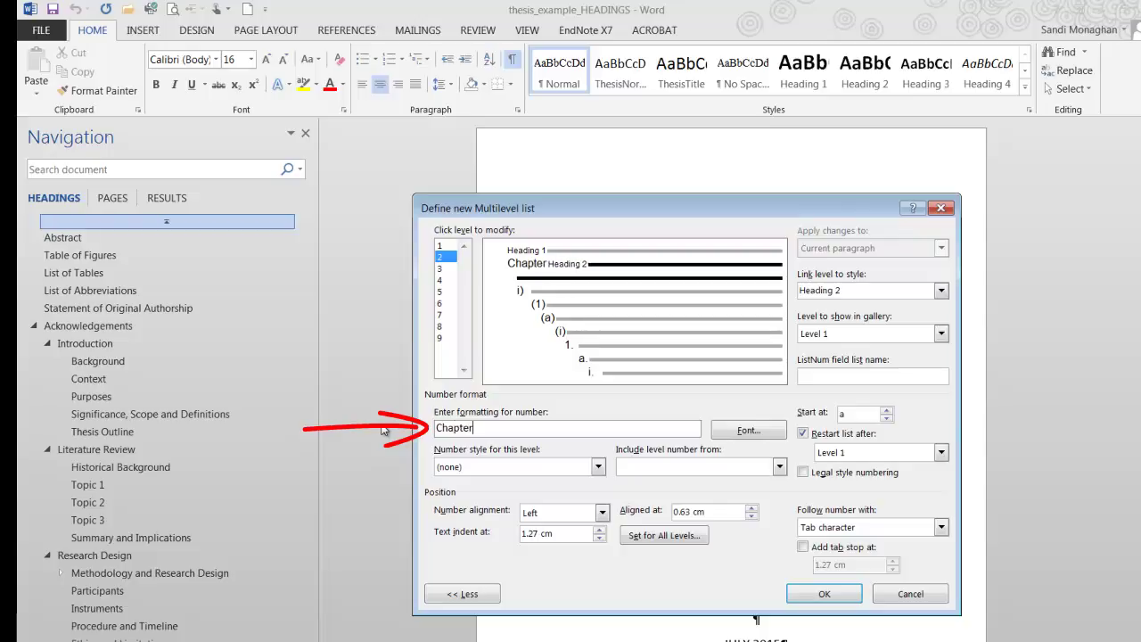
pyautogui.write('-')
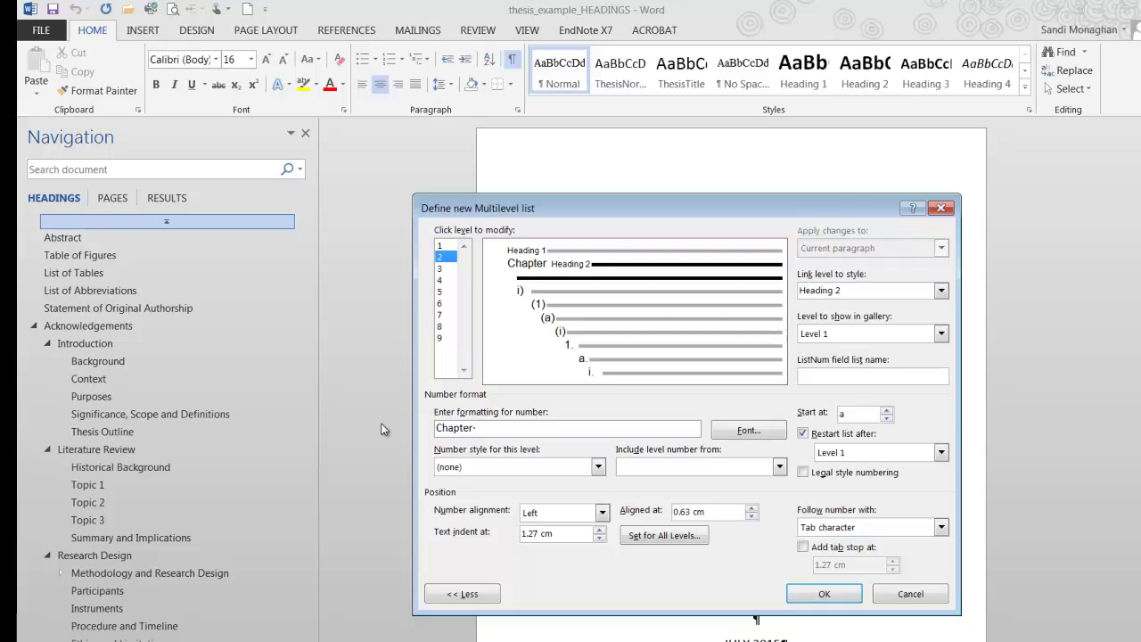
pyautogui.click(598, 466)
# - Give level 2 the '1, 2, 3, ...' number style so it reads 'Chapter 1'
pyautogui.click(565, 497)
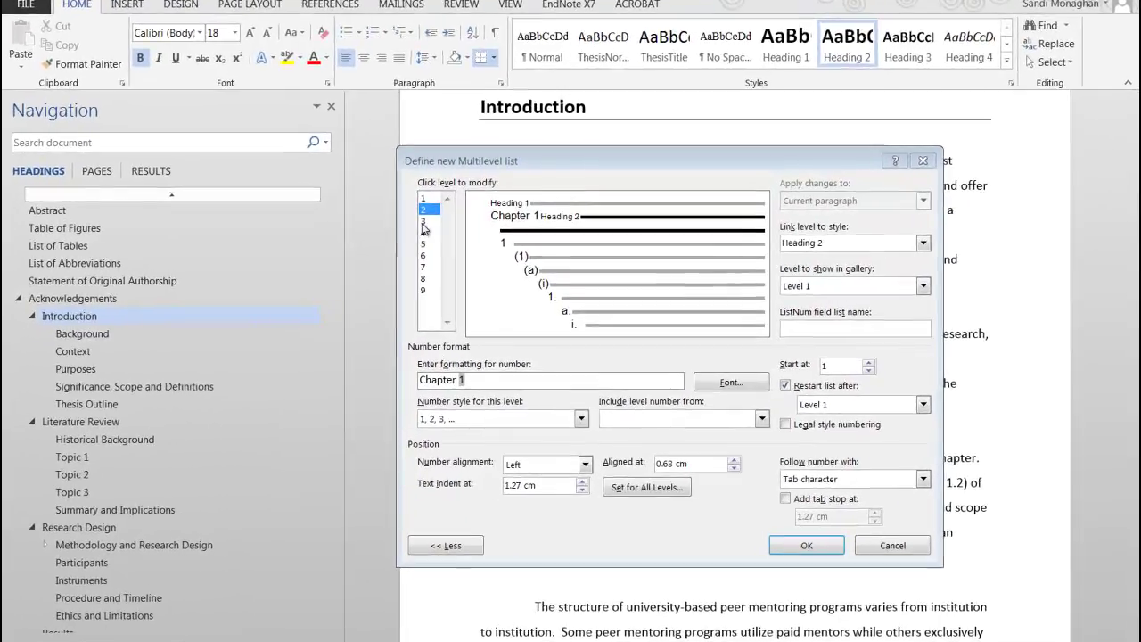
pyautogui.click(422, 223)
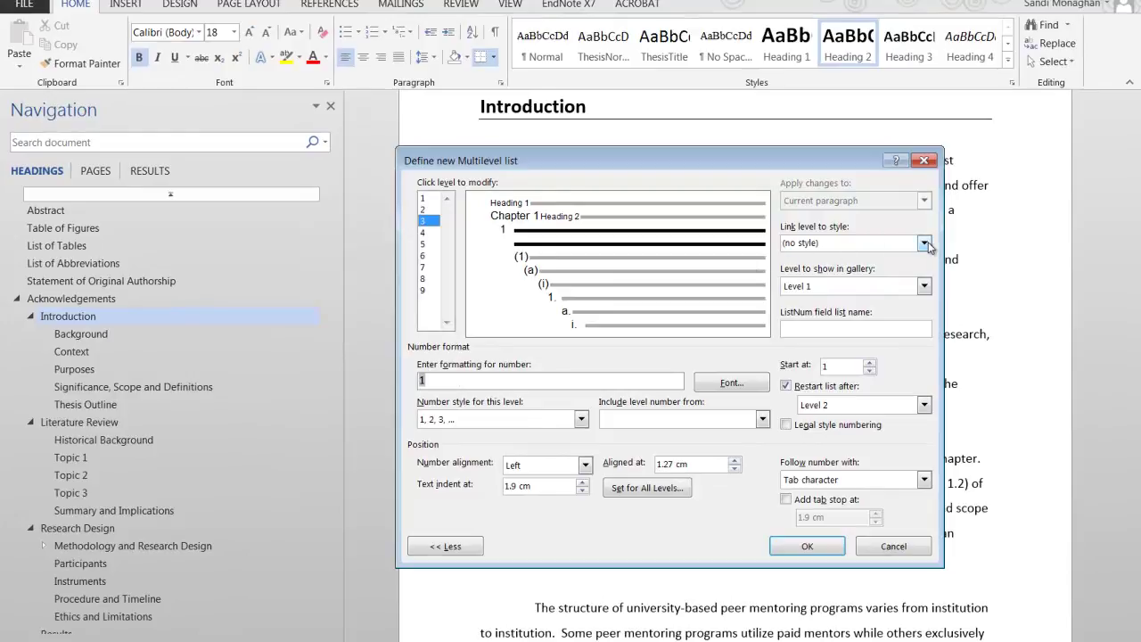
# - Link level 3 to Heading 3, clear its default number, and include the Level 2 number
pyautogui.click(926, 242)
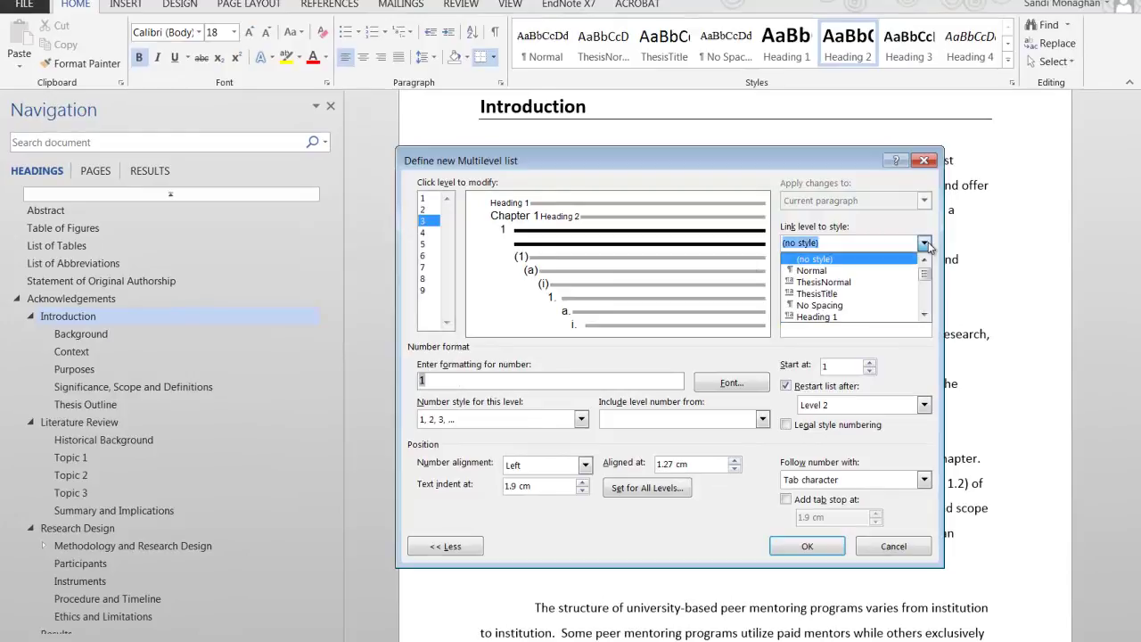
pyautogui.click(924, 314)
pyautogui.click(925, 314)
pyautogui.click(889, 317)
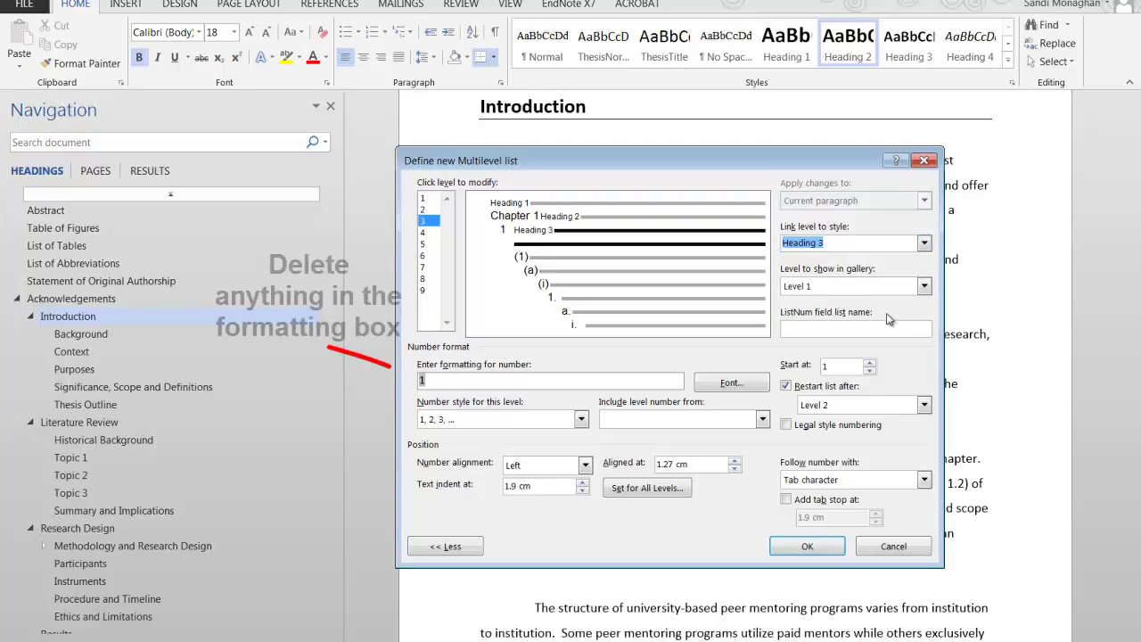
pyautogui.click(443, 381)
pyautogui.moveTo(442, 381); pyautogui.dragTo(372, 385)
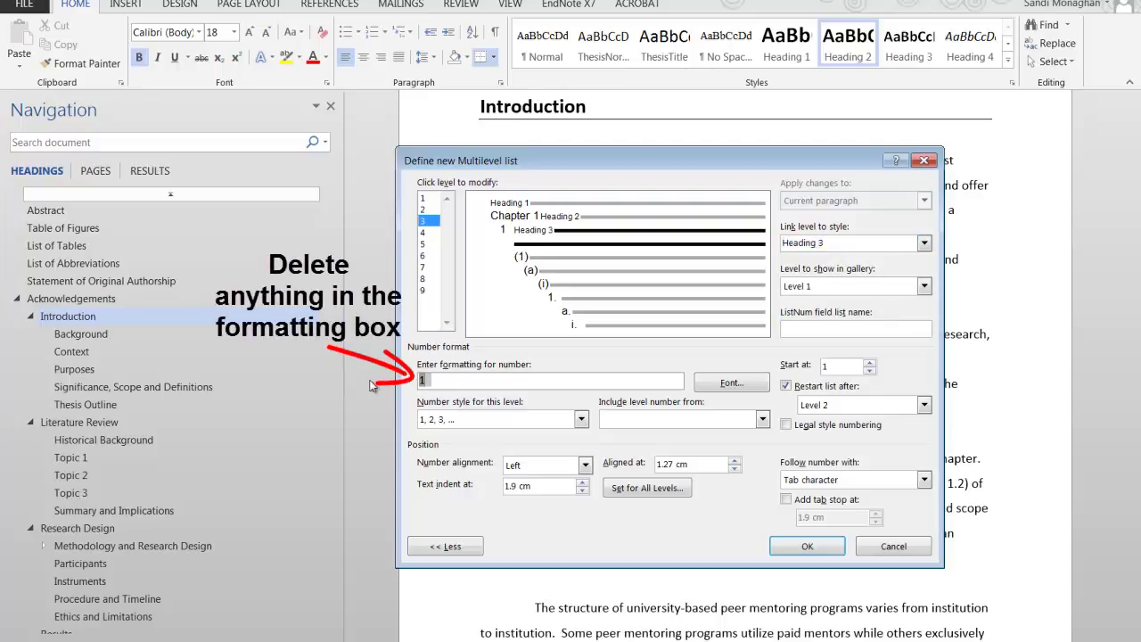
pyautogui.press('BackSpace')
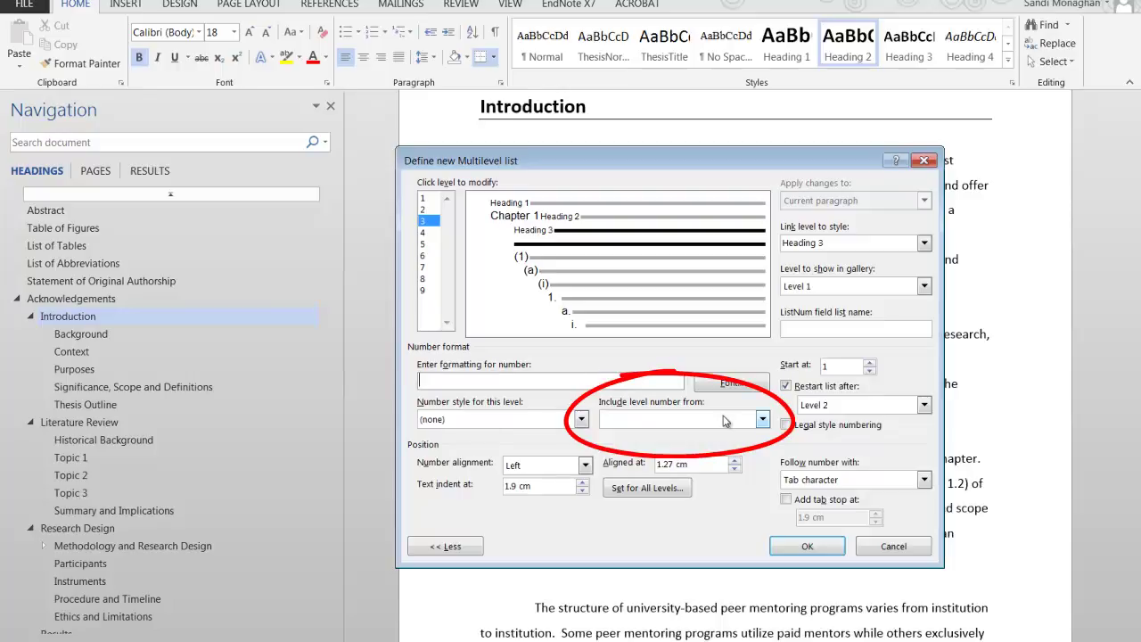
pyautogui.click(762, 419)
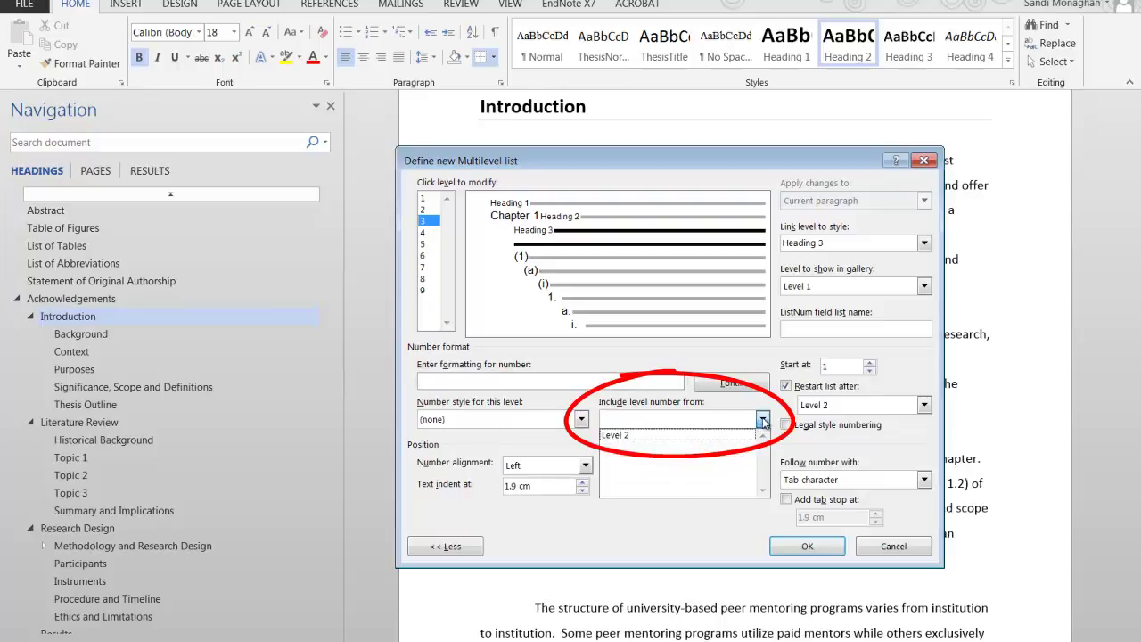
pyautogui.click(700, 436)
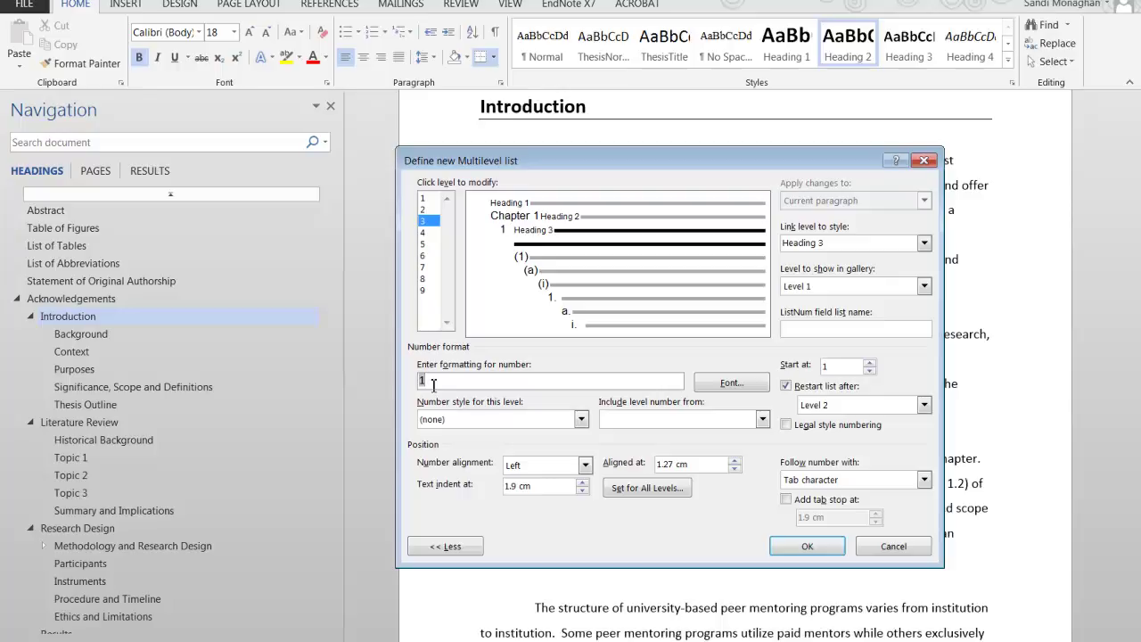
# - Format level 3 as '1.1.' with a '1, 2, 3, ...' section number and apply the list
pyautogui.write('.')
pyautogui.click(580, 419)
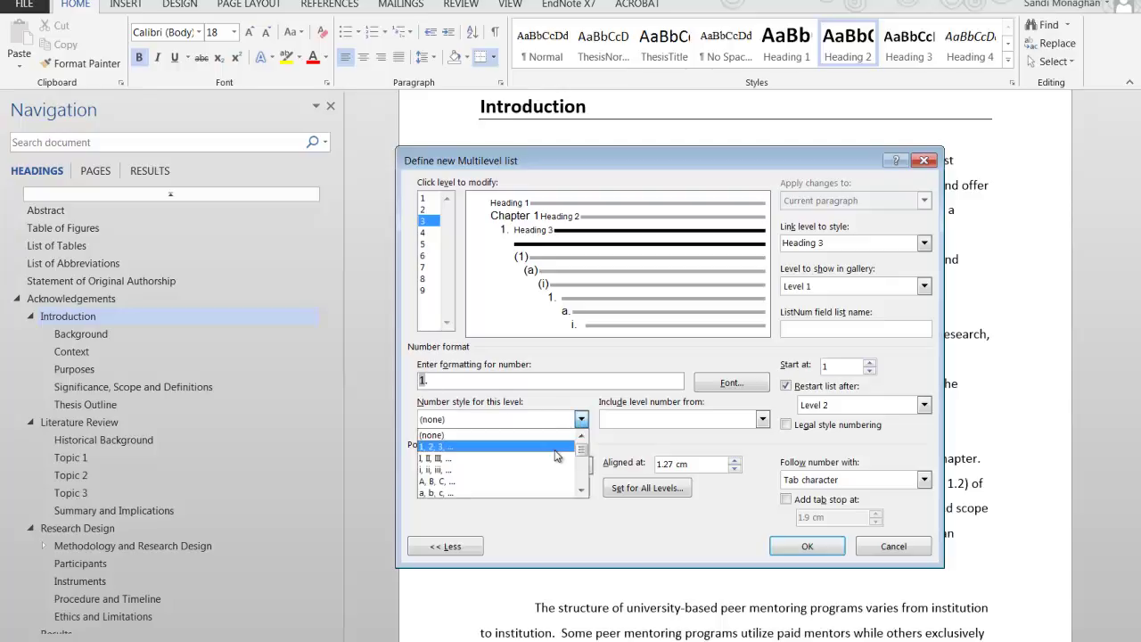
pyautogui.click(556, 447)
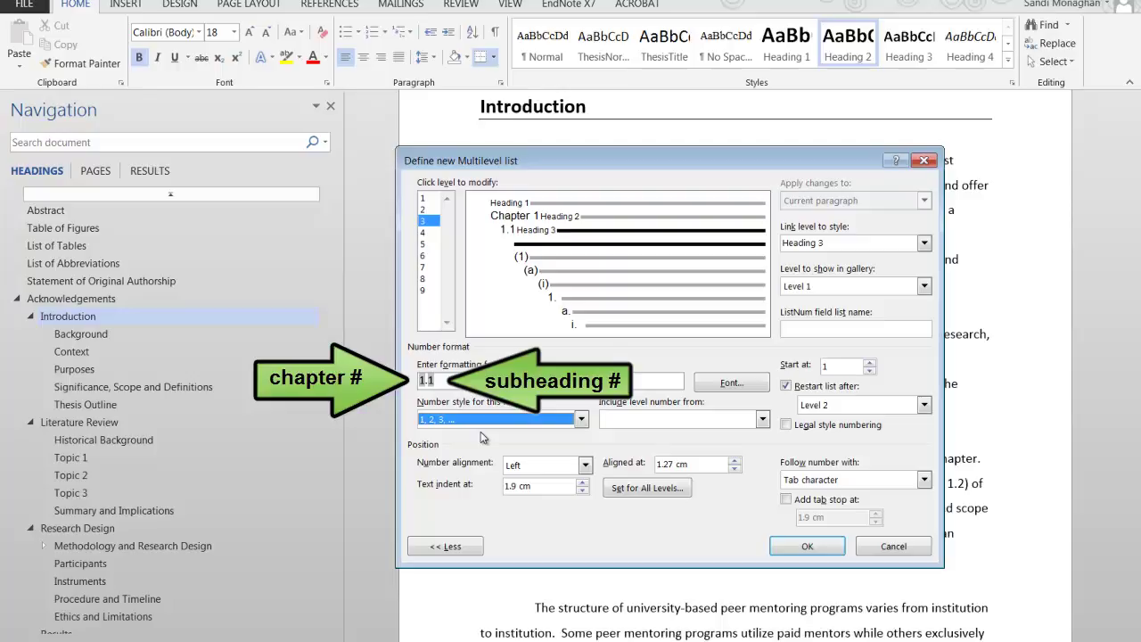
pyautogui.click(447, 382)
pyautogui.write('.')
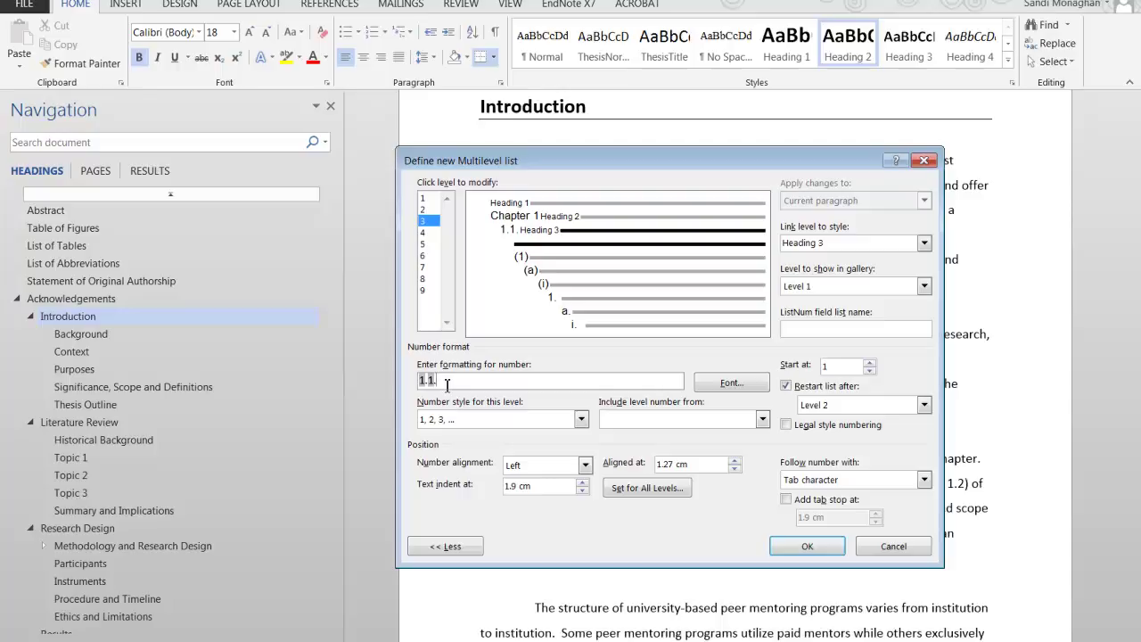
pyautogui.click(807, 546)
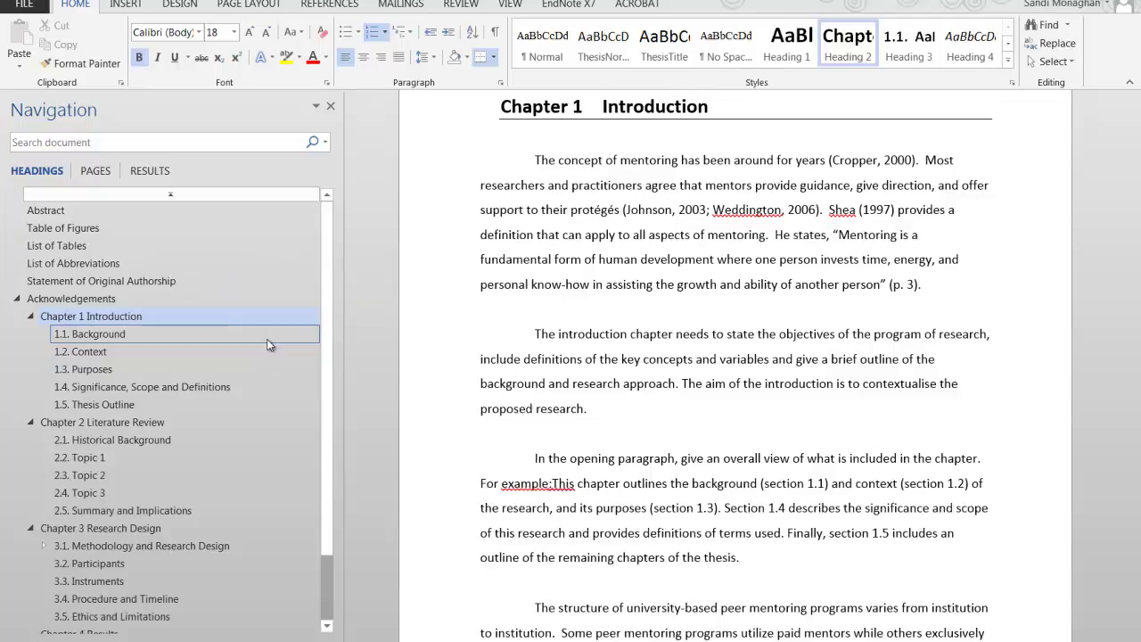
# - Reopen Define New Multilevel List to review the finished level settings
pyautogui.click(412, 33)
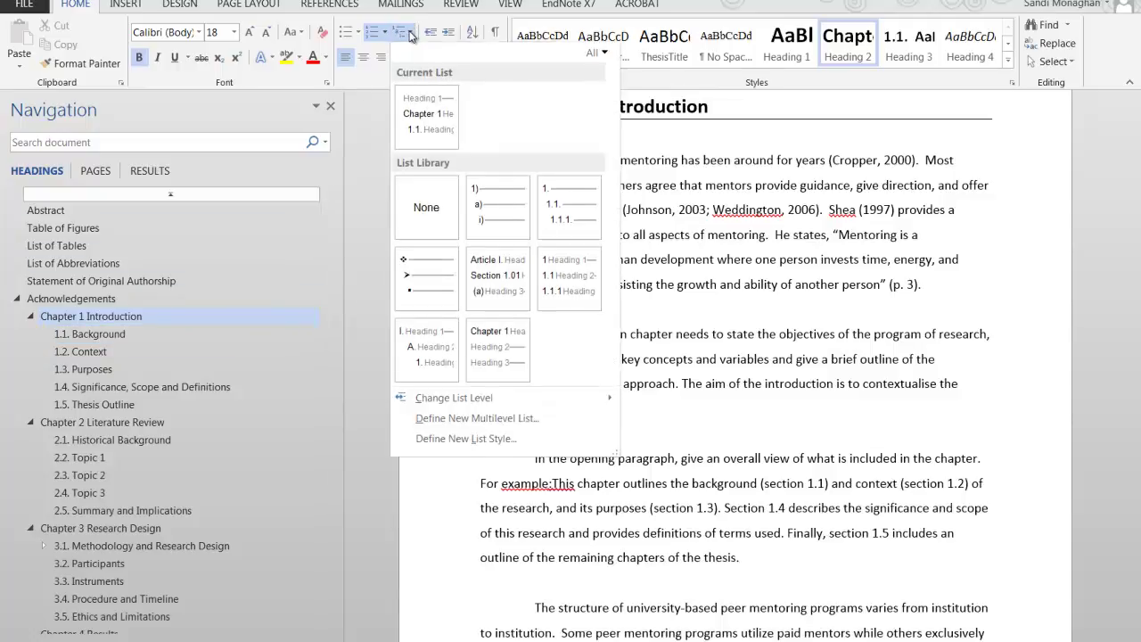
pyautogui.click(480, 426)
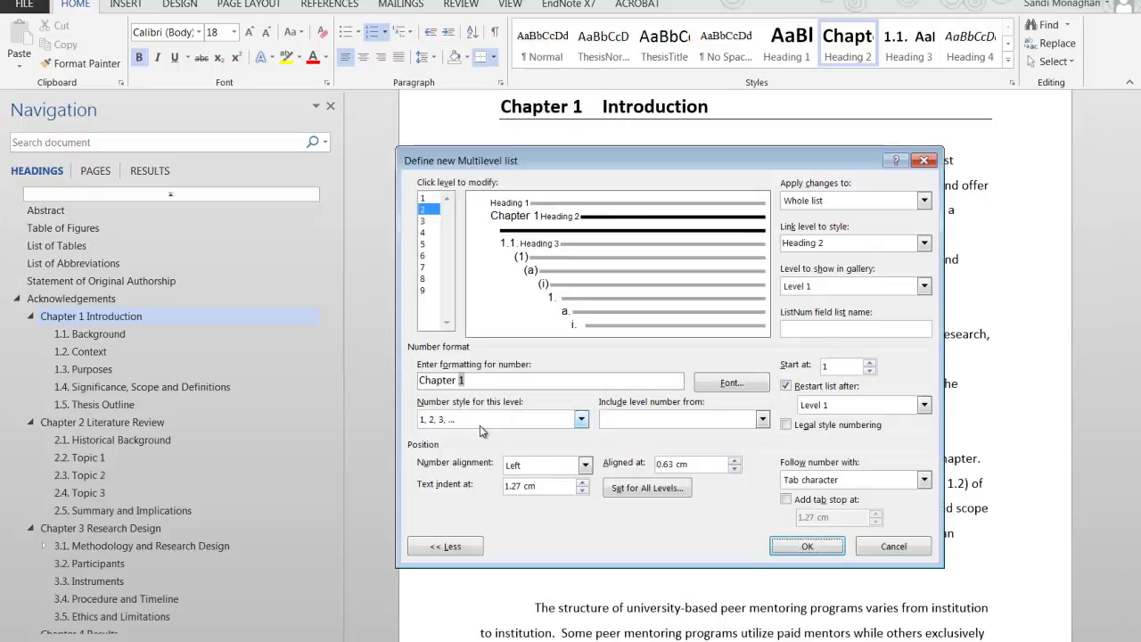